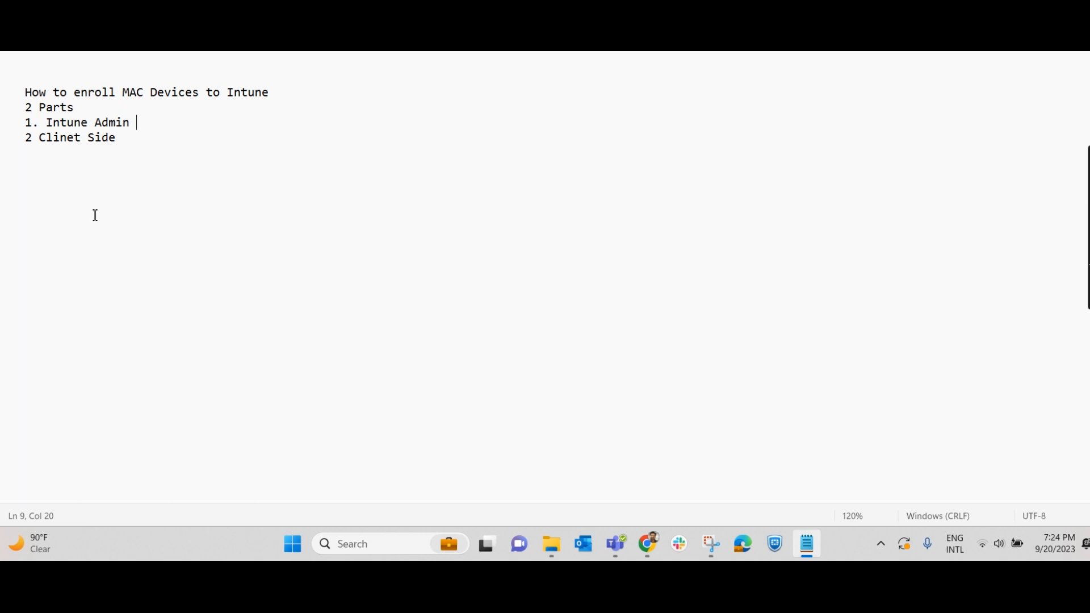
- Highlight the Intune Admin and Clinet Side lines, then the whole four-line outline
drag(148, 127, 17, 130)
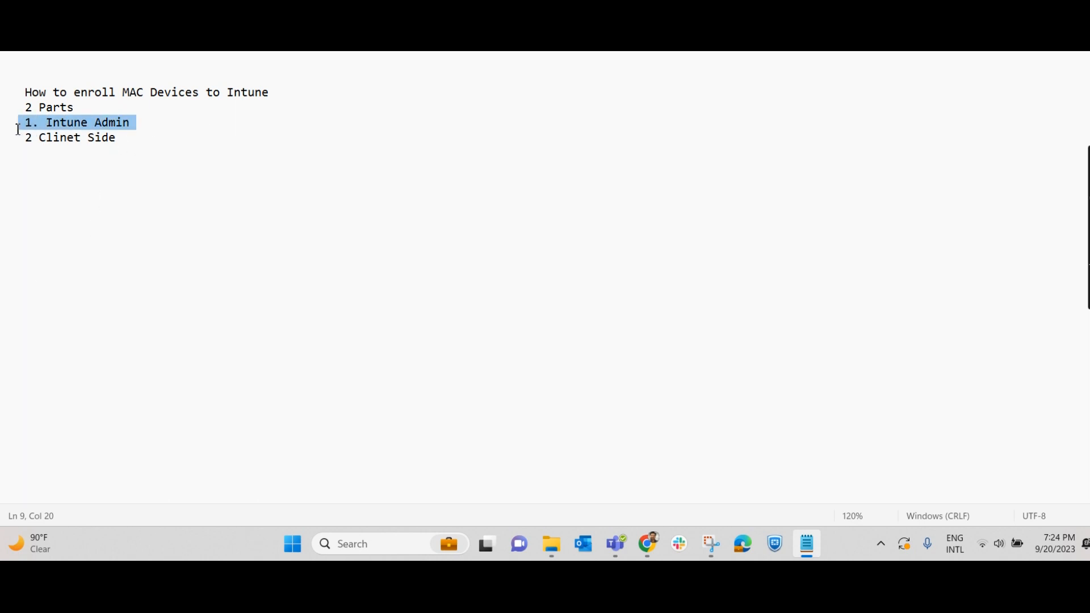
click(148, 181)
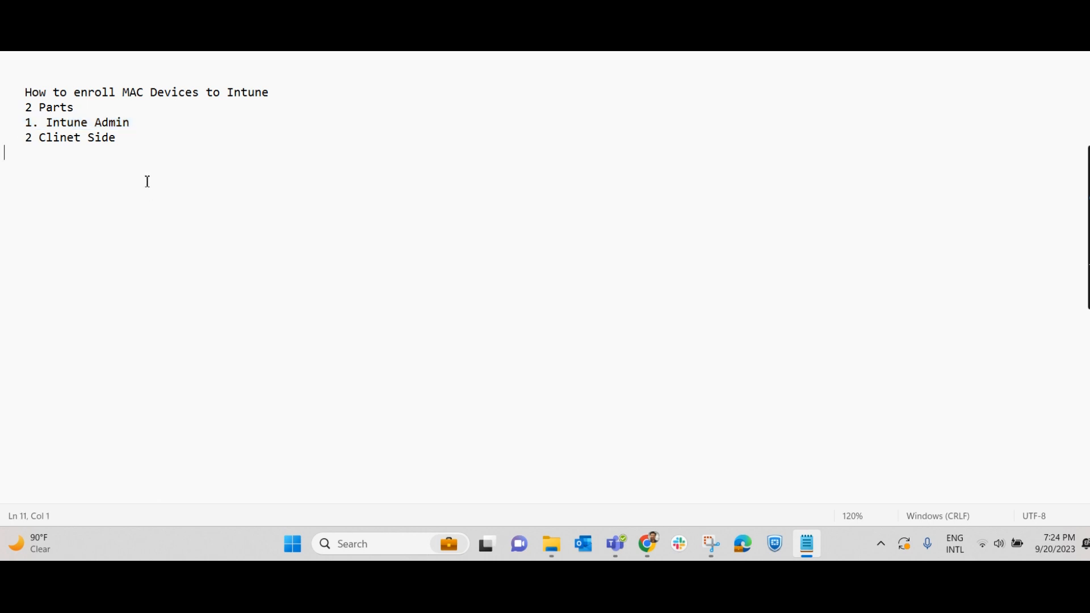
drag(131, 148, 20, 139)
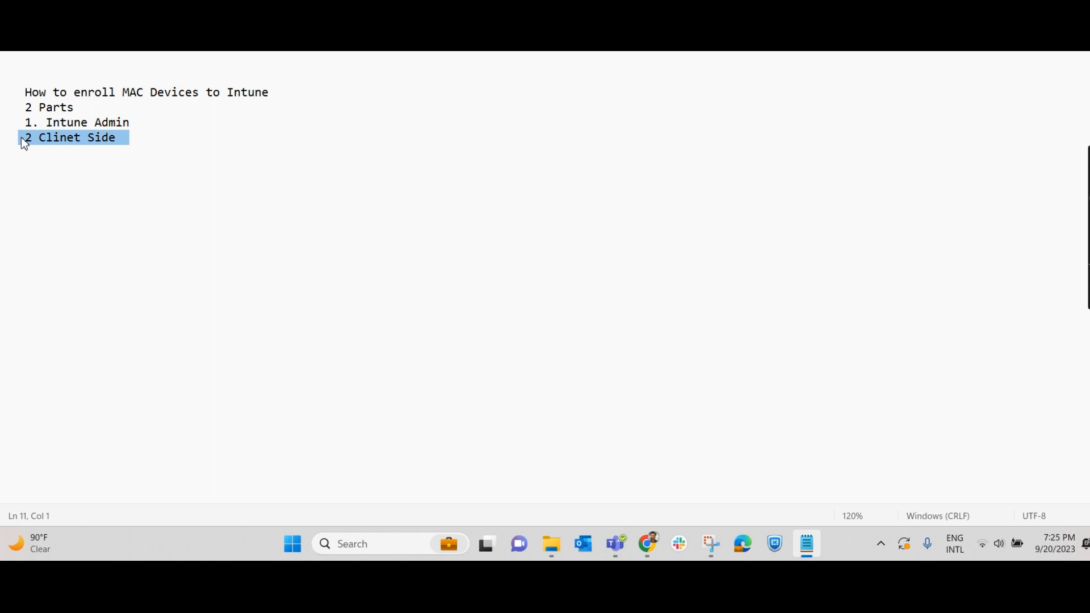
click(161, 137)
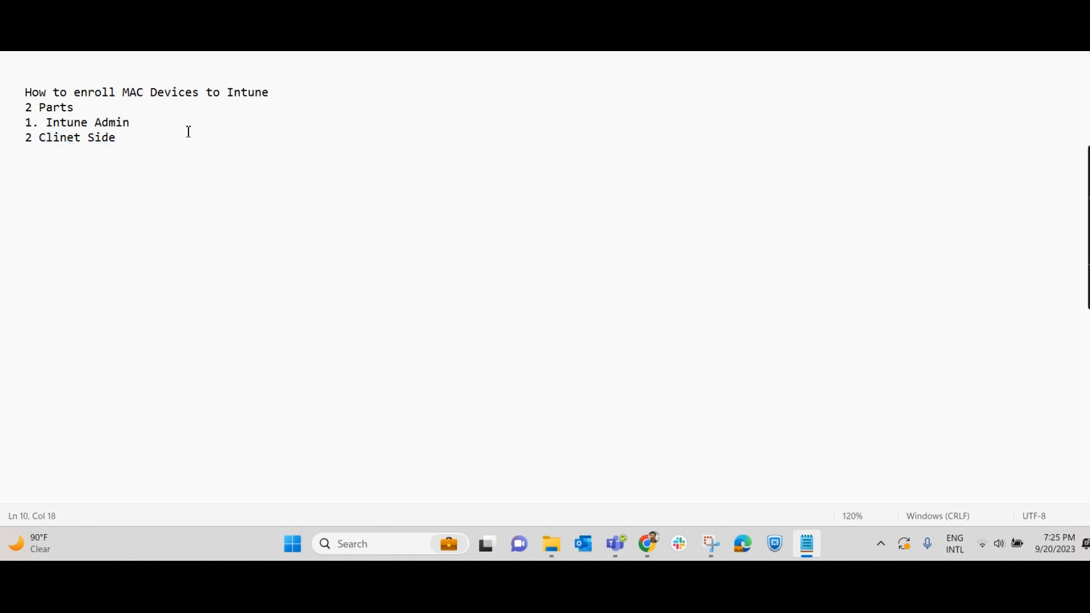
drag(173, 155, 19, 101)
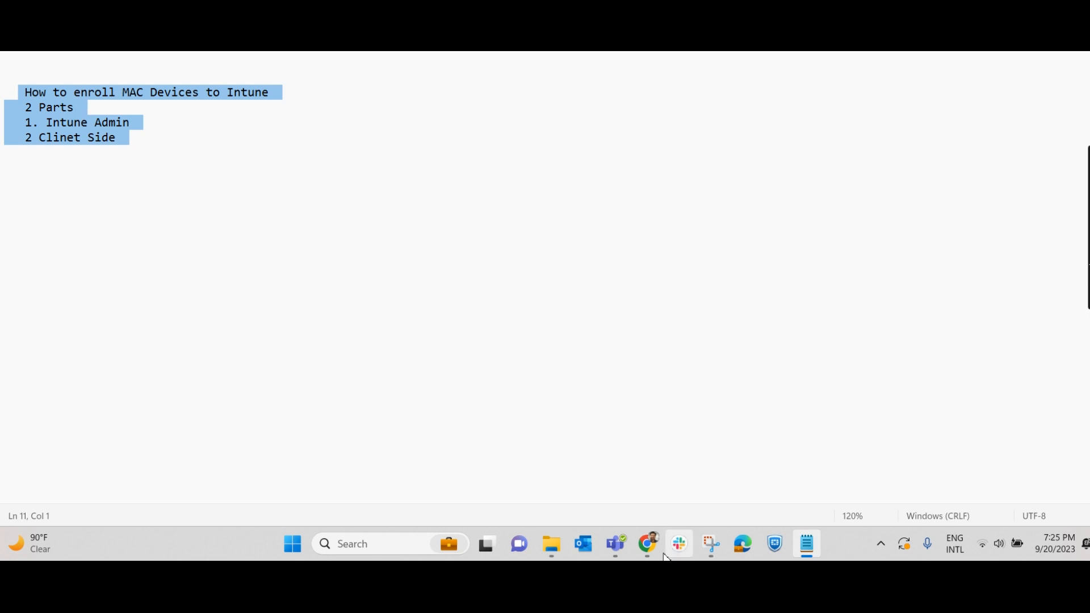
- From the Intune home page, open Devices, point out the Windows device, then list macOS devices
click(647, 544)
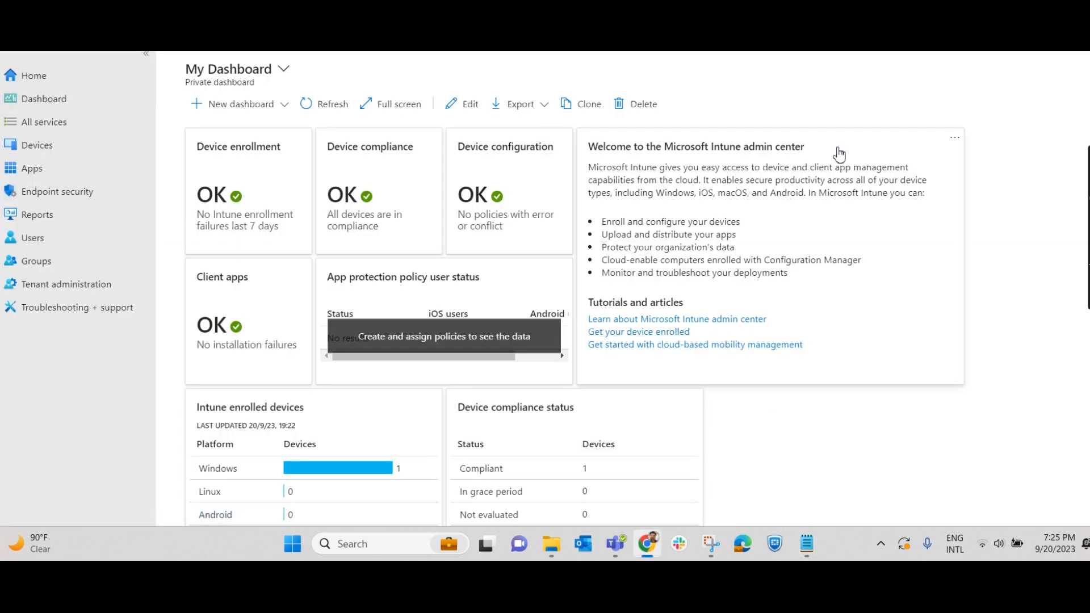
click(71, 79)
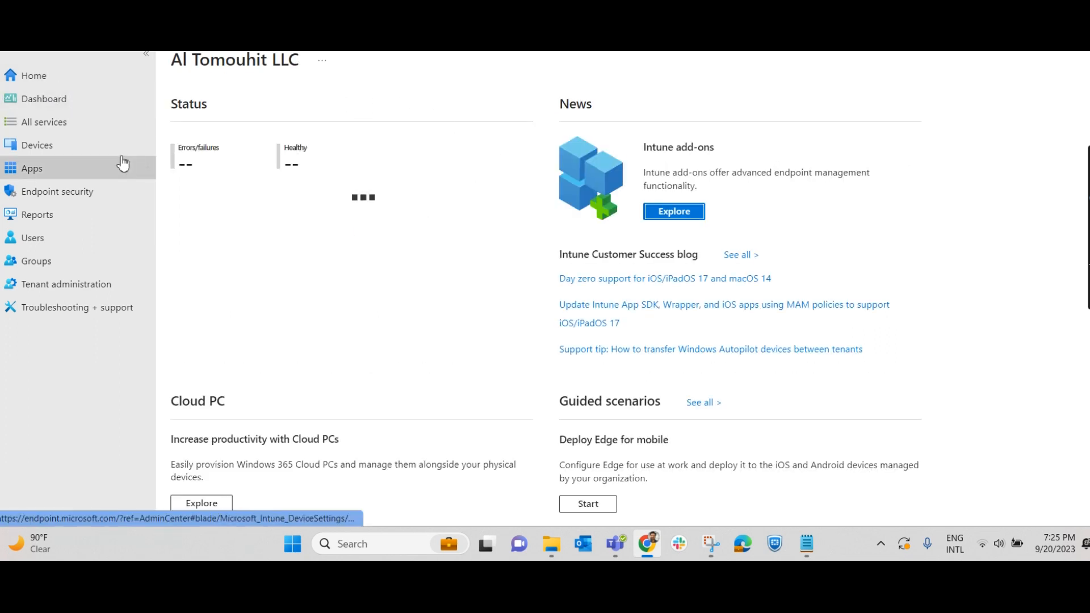
click(37, 147)
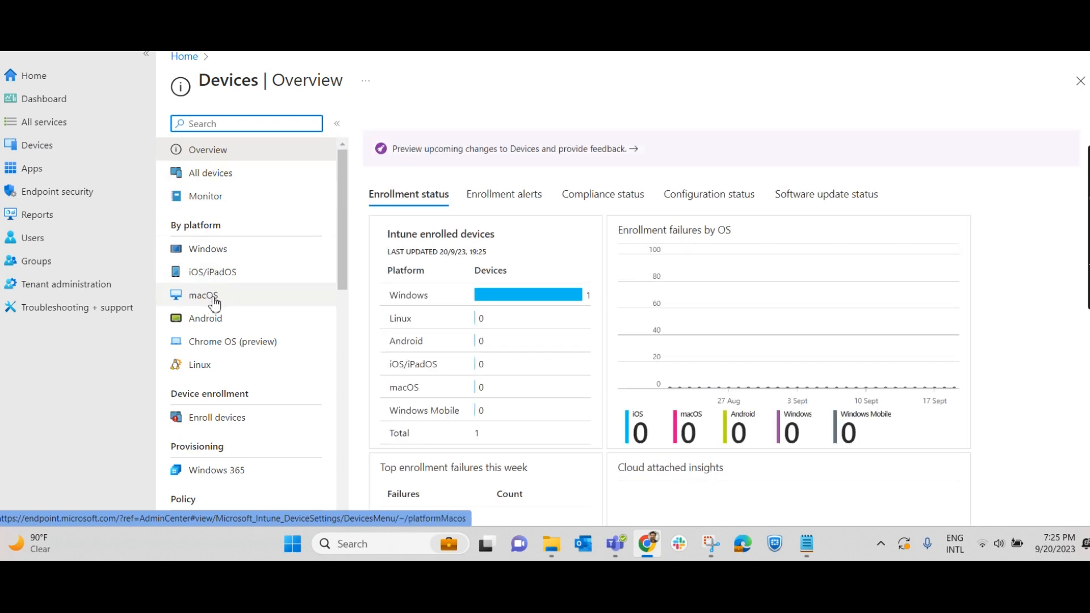
double_click(392, 298)
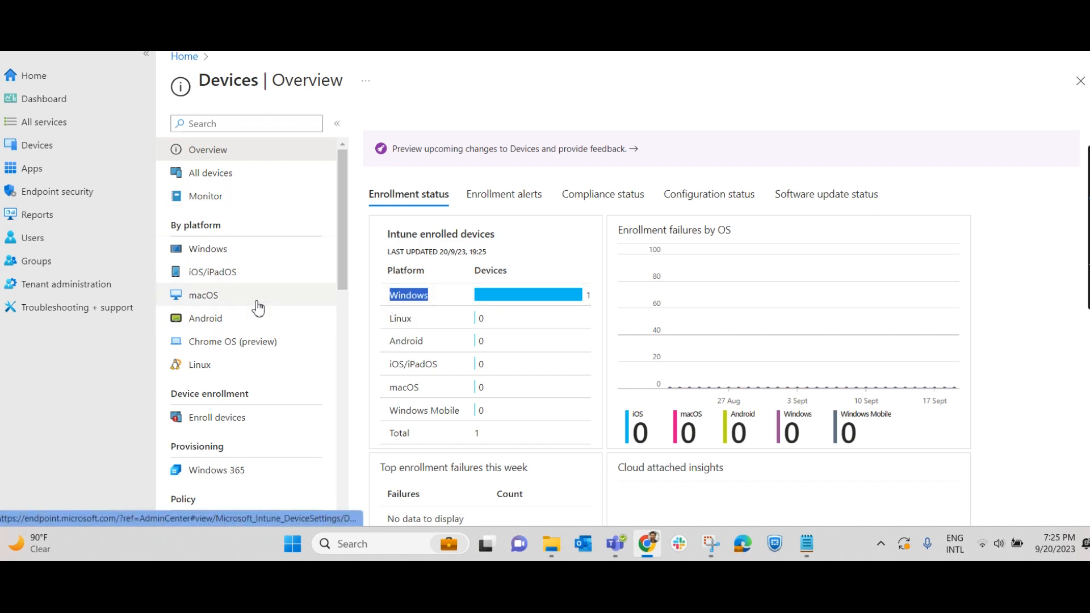
click(226, 302)
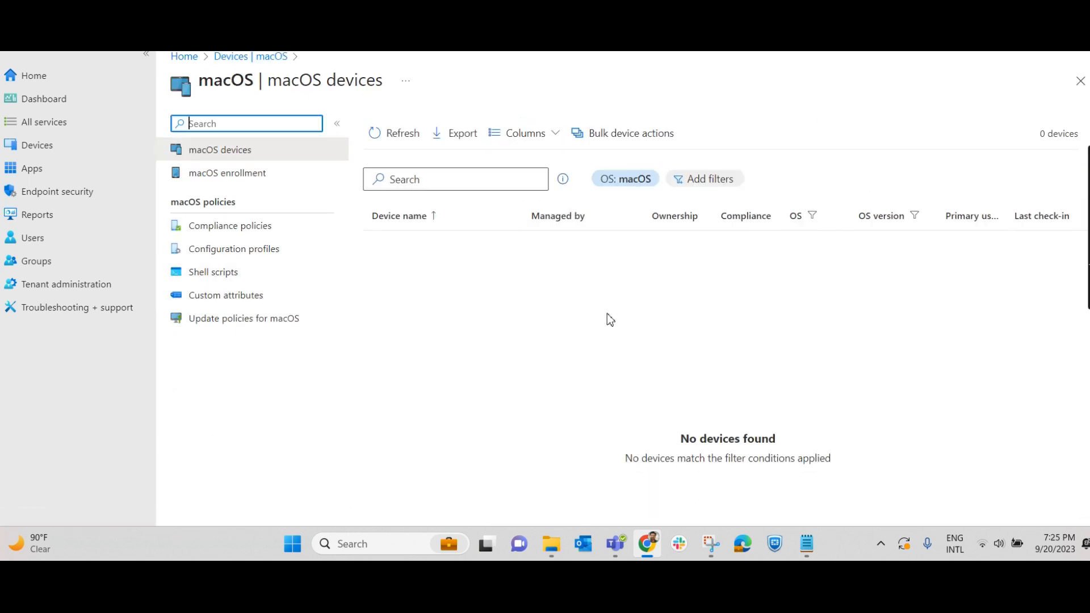
- In macOS enrollment's Apple MDM Push certificate pane, agree to share data with Apple and download the CSR
click(234, 181)
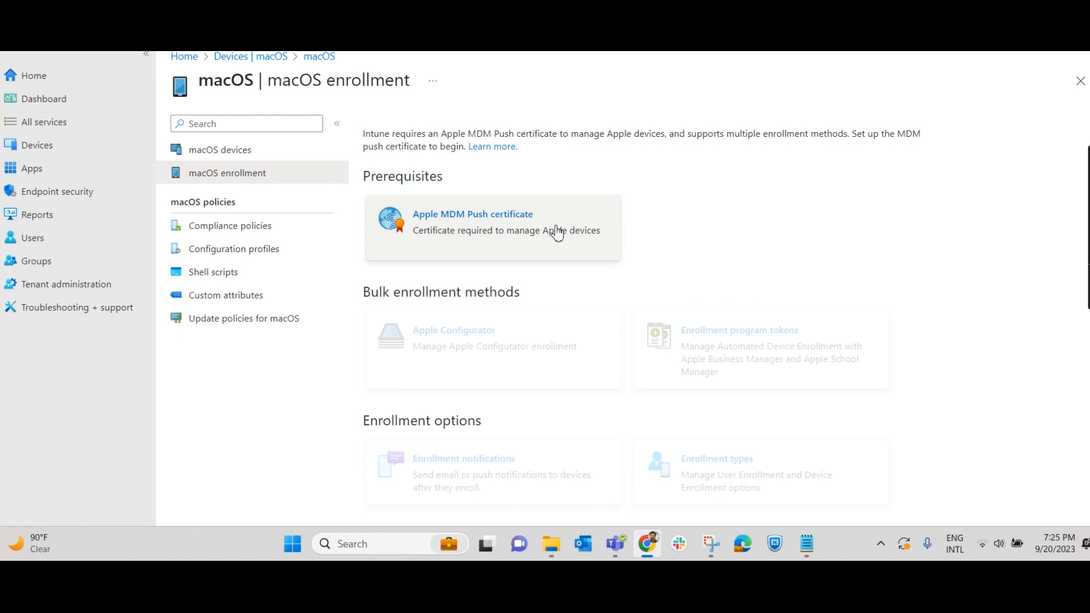
click(494, 219)
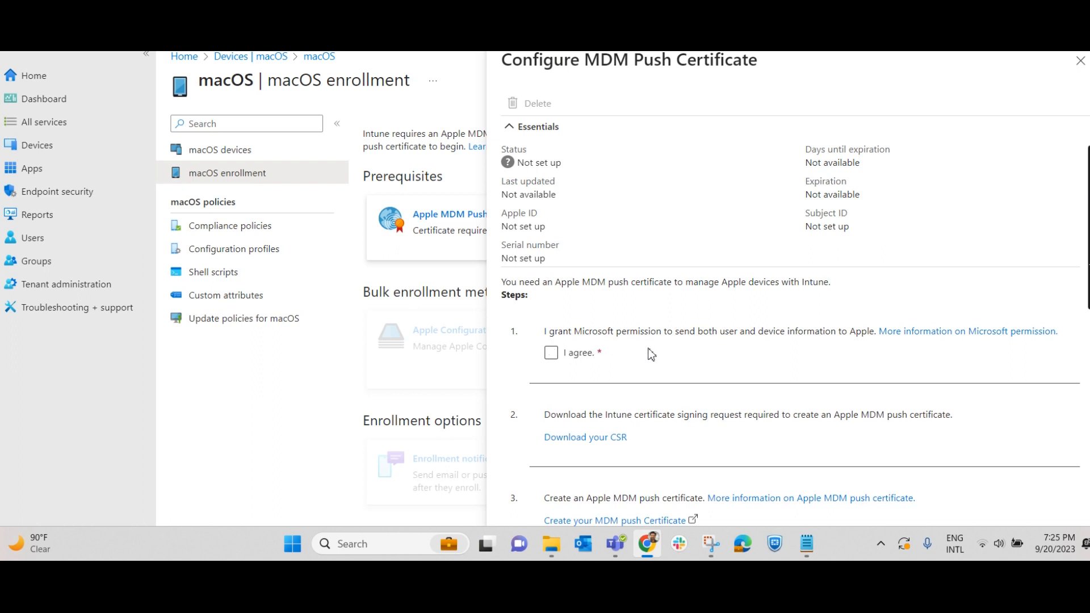
click(550, 352)
scroll(676, 369, down, 4)
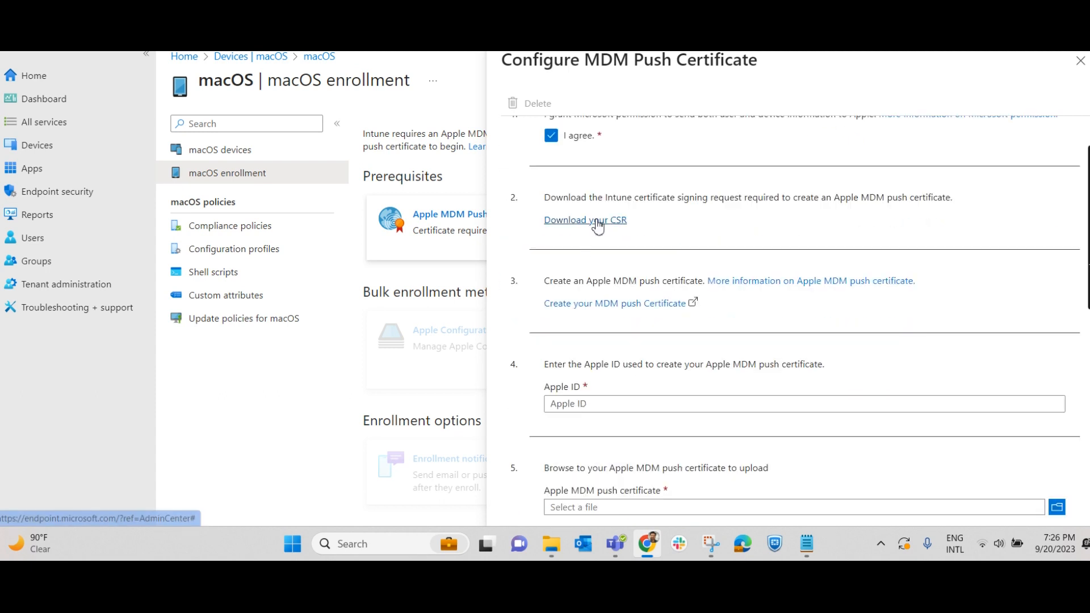
click(598, 222)
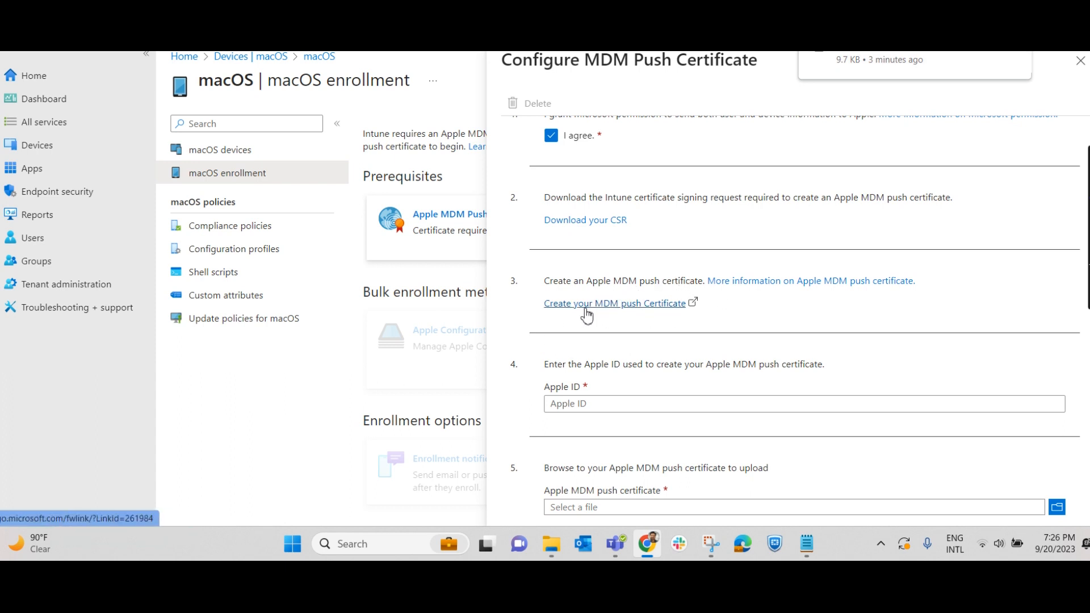
- Open Apple's push certificate portal, sign in with the Apple ID password, and begin entering the verification code
click(625, 304)
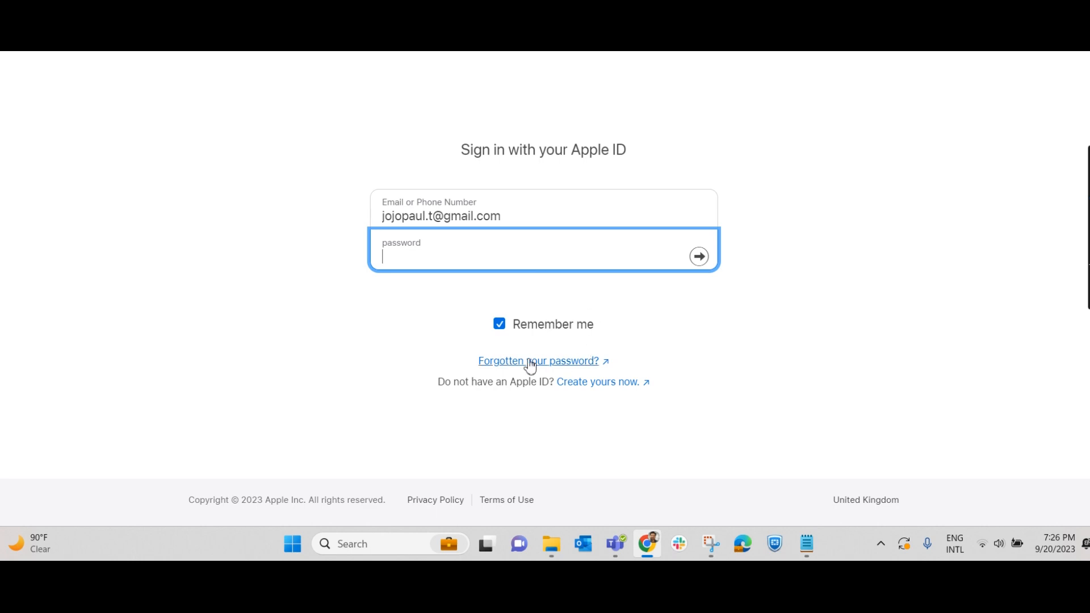
drag(624, 166, 438, 153)
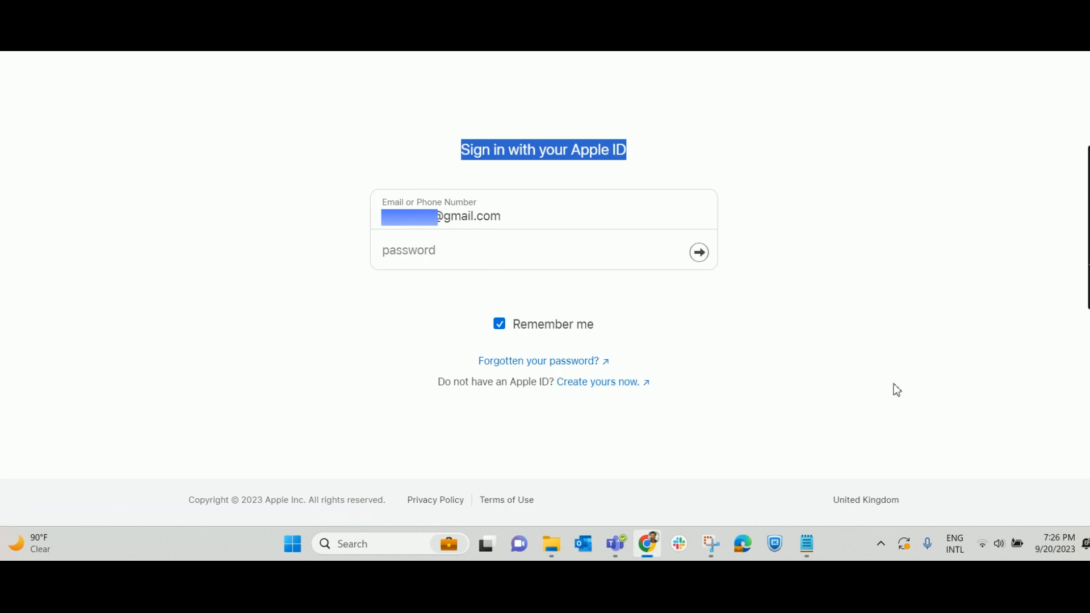
click(452, 251)
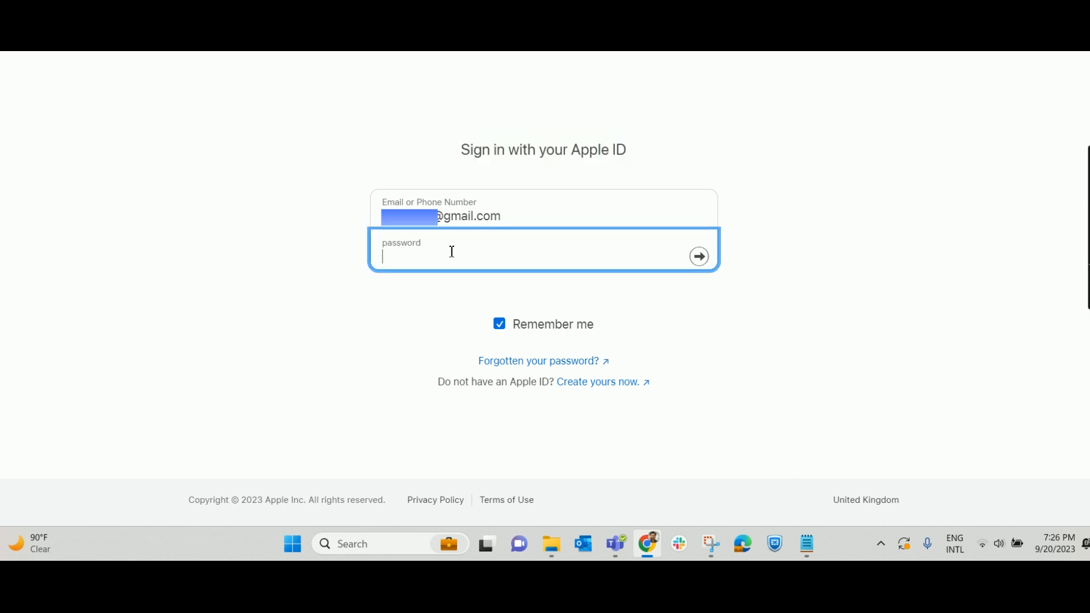
text(•••••••)
click(700, 258)
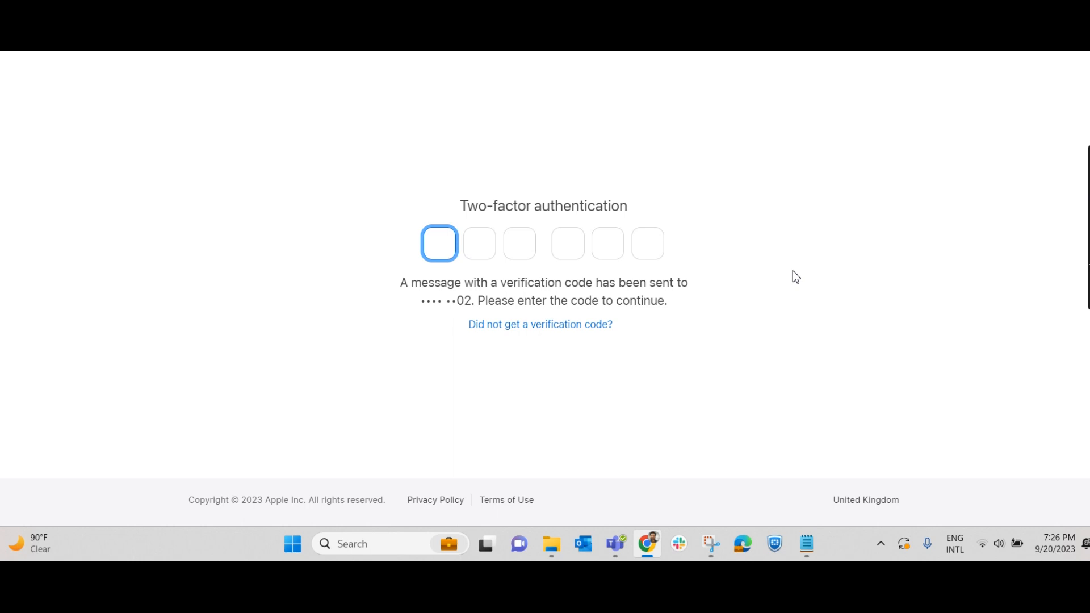
text(3)
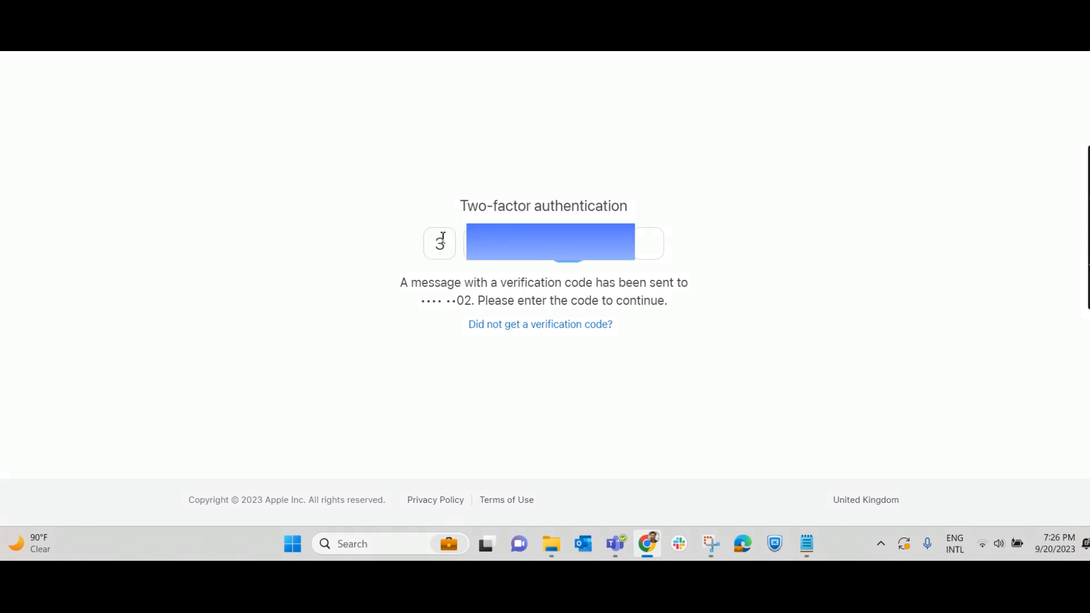
text(7)
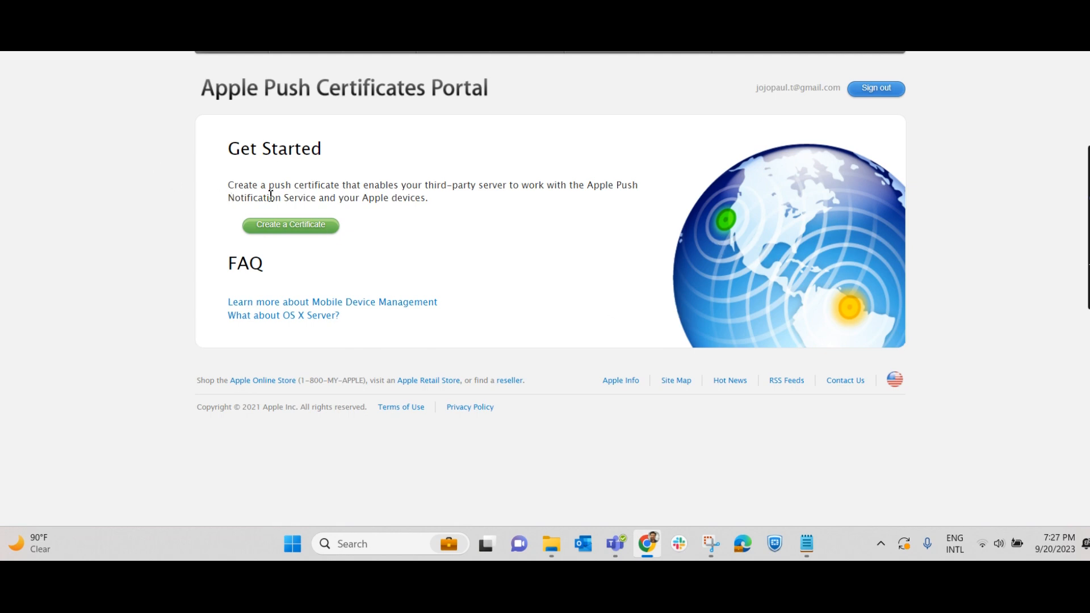
- Start a new certificate, tick the terms and conditions checkbox, and accept them
click(312, 231)
scroll(559, 386, down, 2)
click(385, 430)
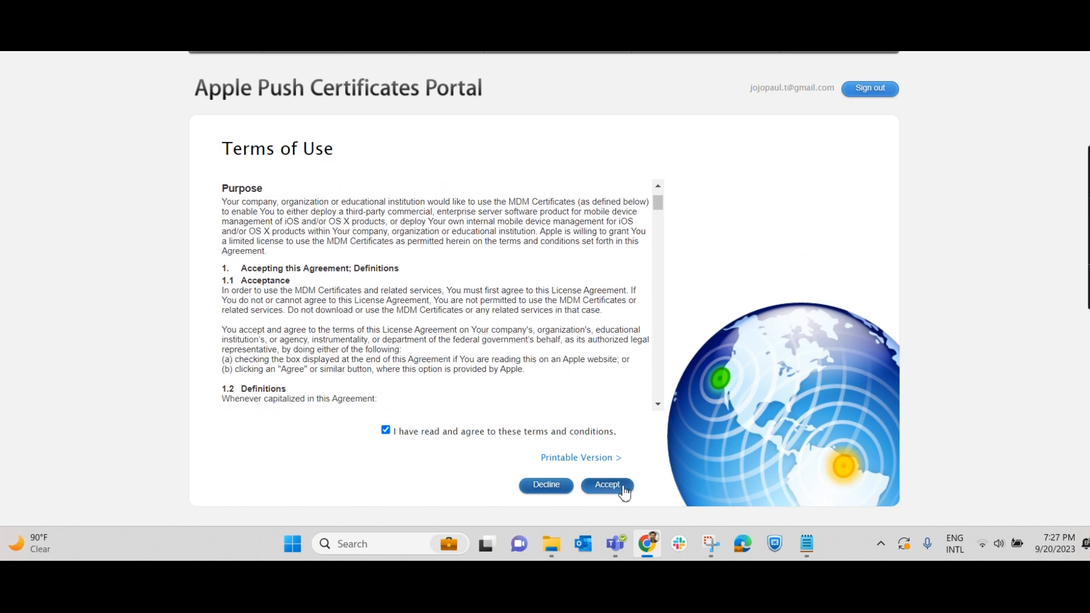
click(623, 487)
click(367, 301)
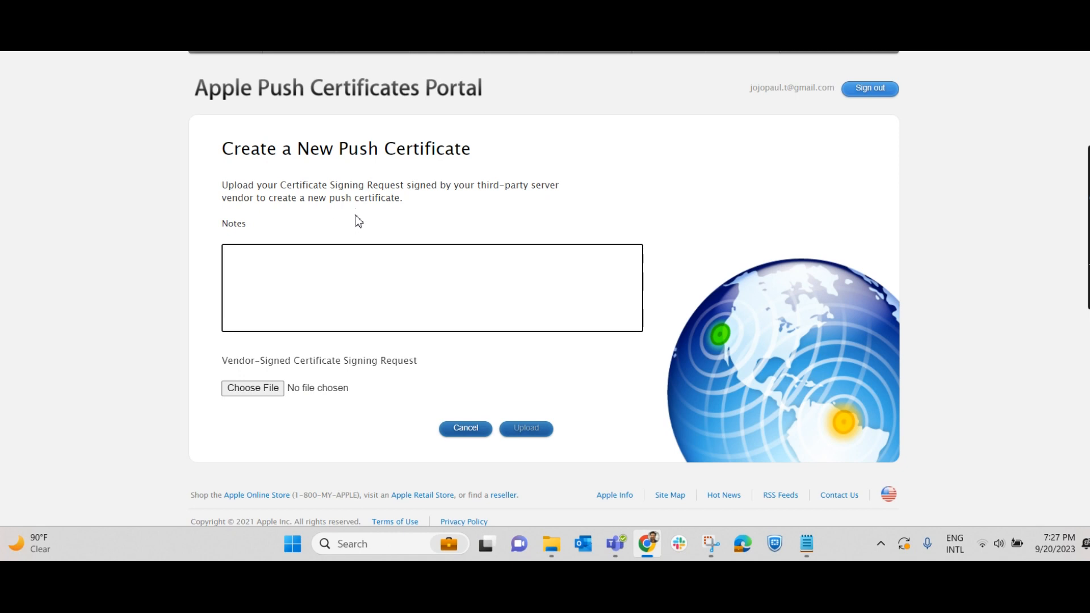
- Upload IntuneCSR (2).csr from Downloads, download the resulting push certificate, and return to the Intune tab
click(259, 387)
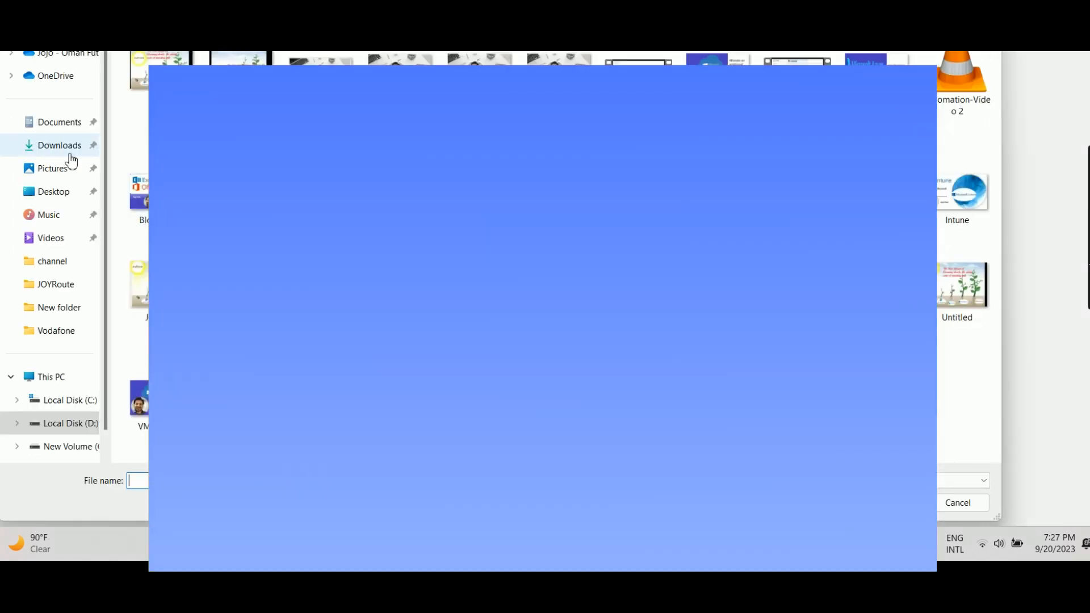
click(67, 145)
click(161, 89)
click(890, 503)
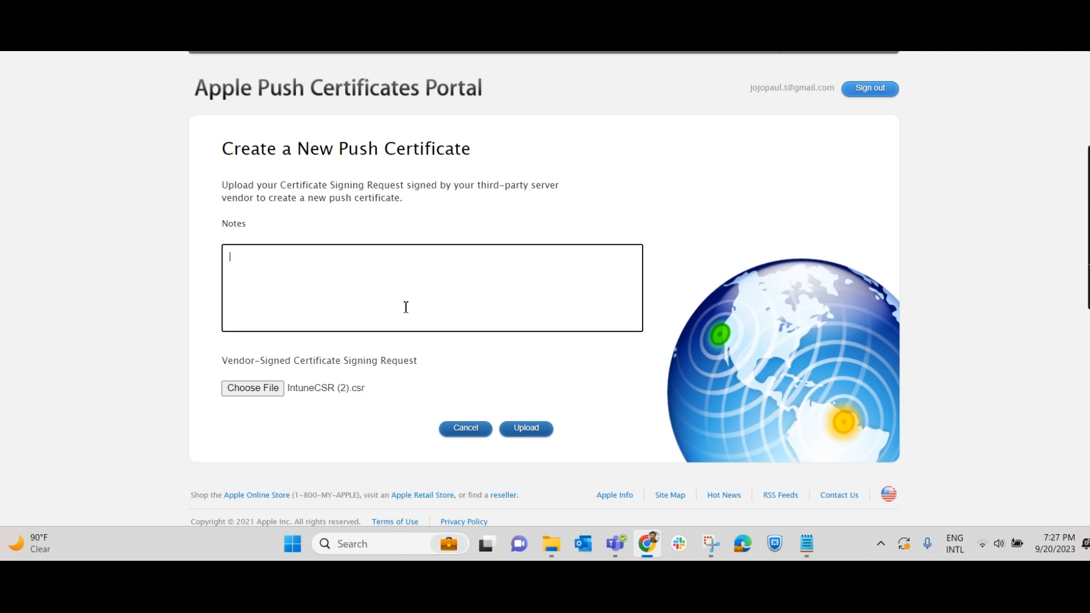
click(406, 307)
click(528, 430)
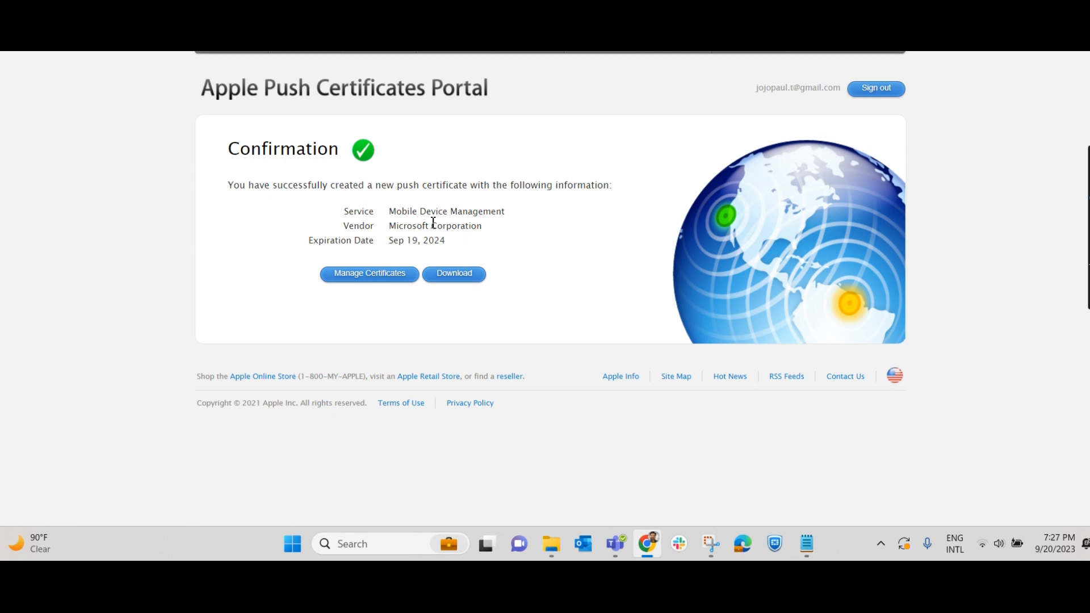
click(460, 279)
key(ctrl+shift+Tab)
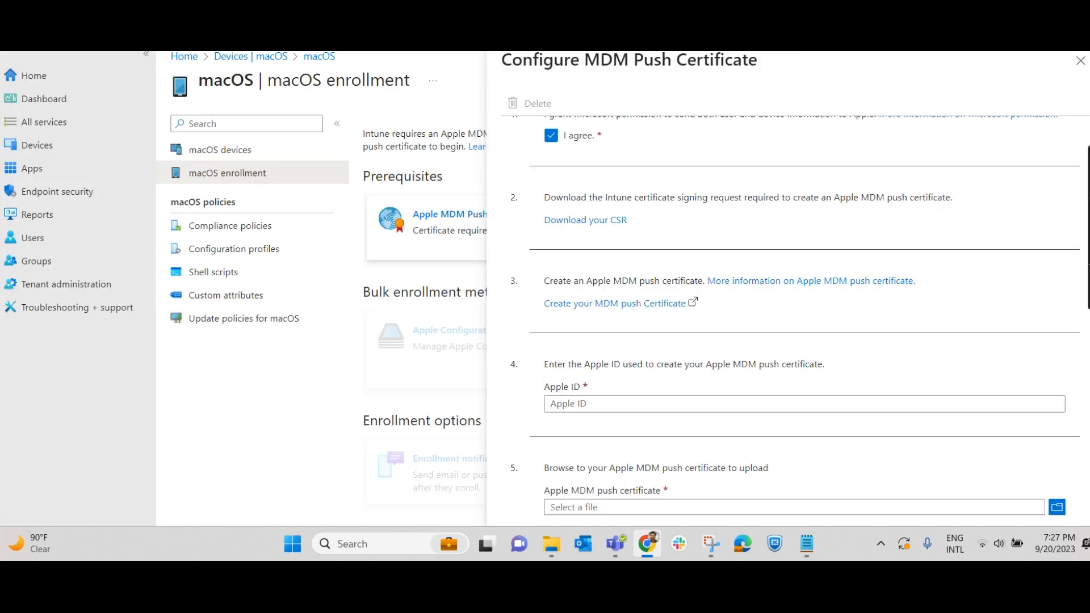
- Paste the Apple ID and upload MDM_ Microsoft Corporation_Certificate.pem as the push certificate
click(610, 407)
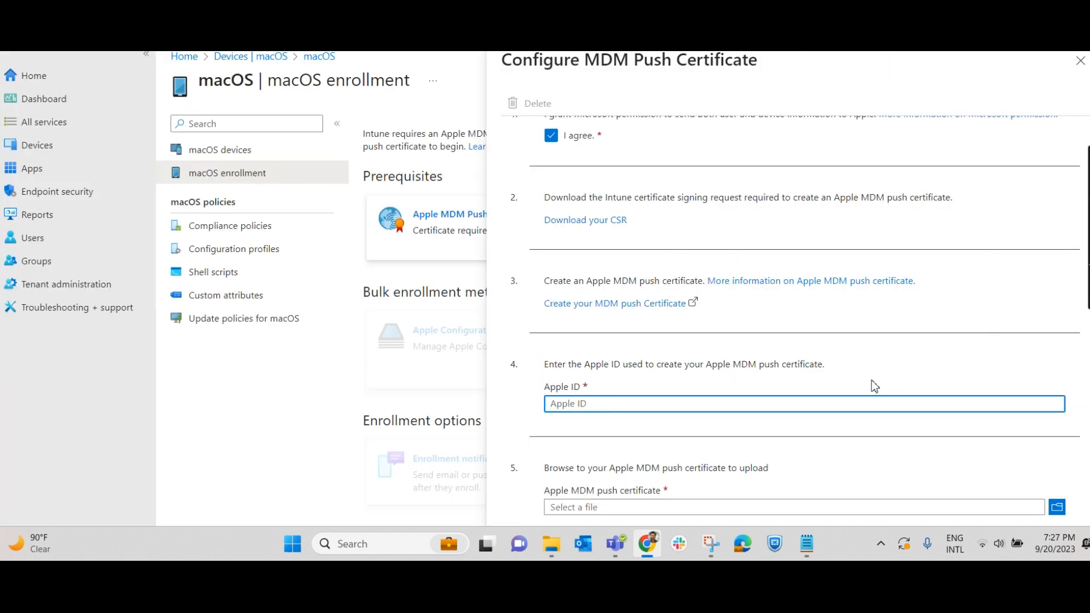
key(ctrl+v)
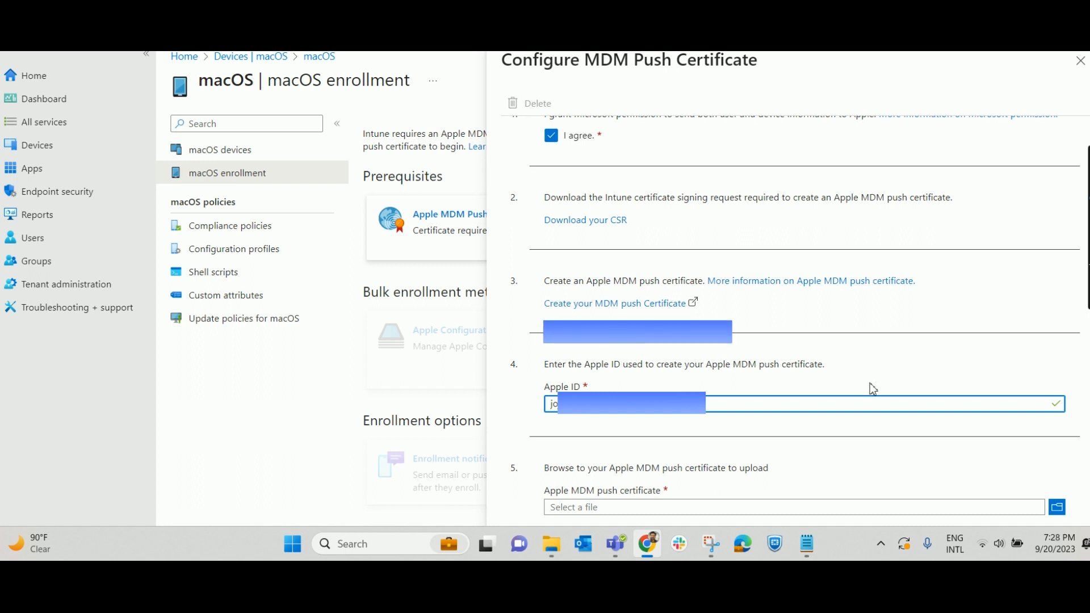
scroll(873, 385, down, 1)
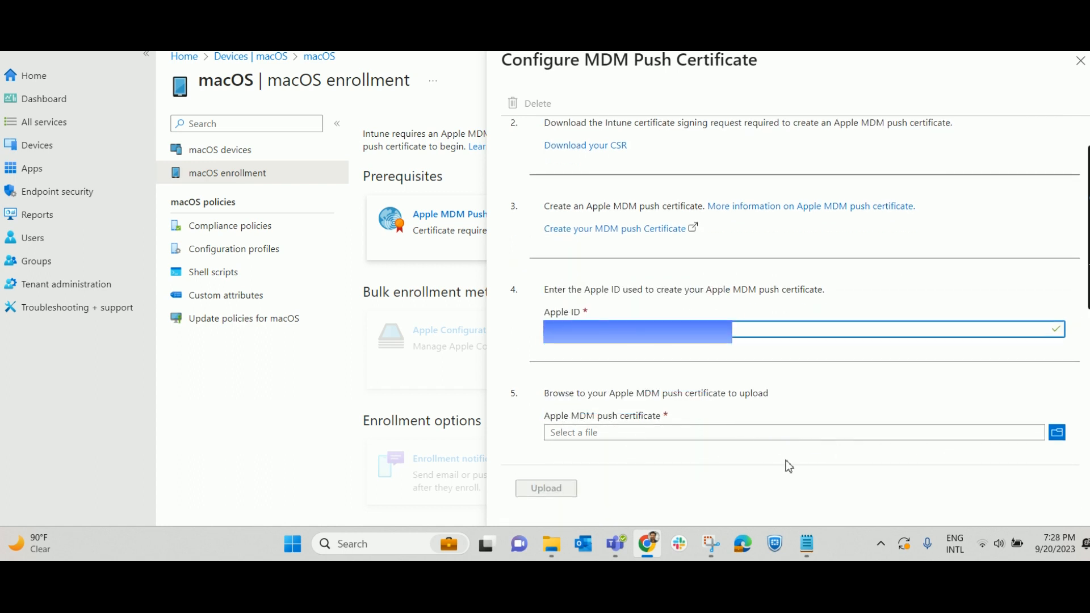
click(1051, 436)
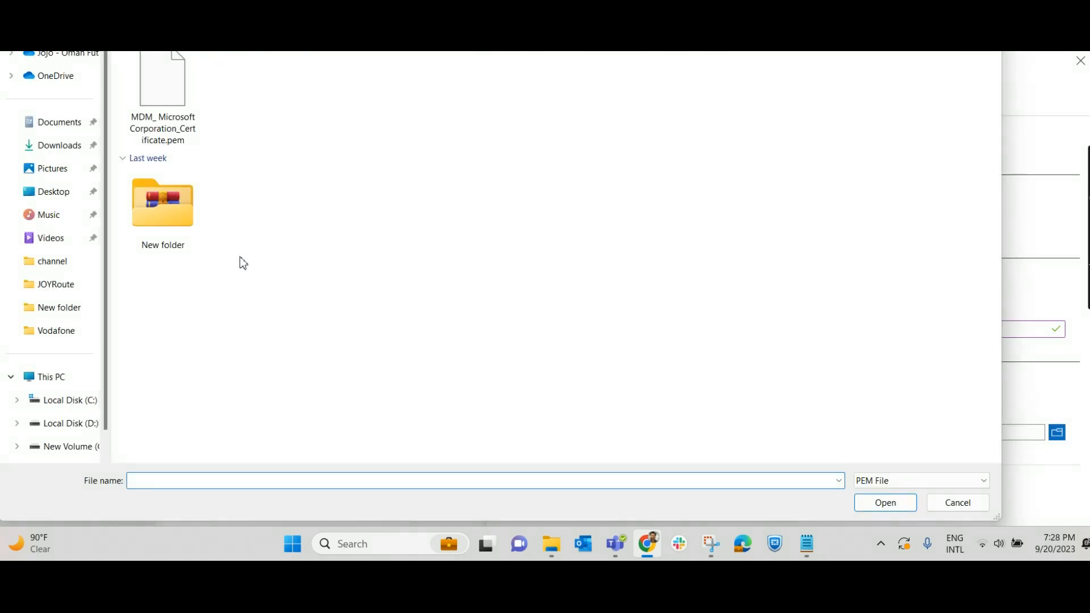
click(162, 97)
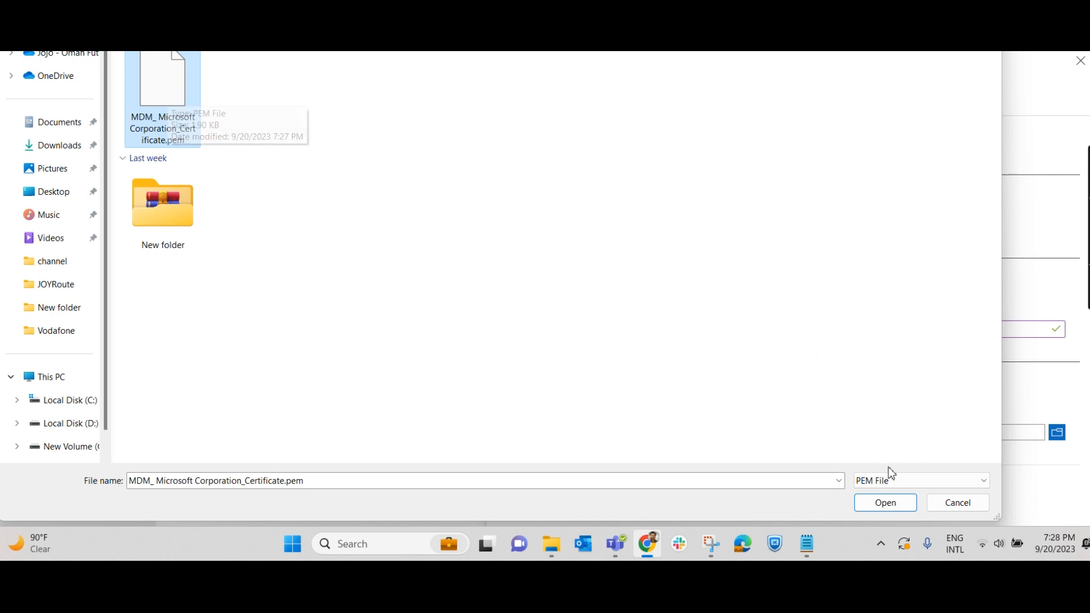
click(889, 505)
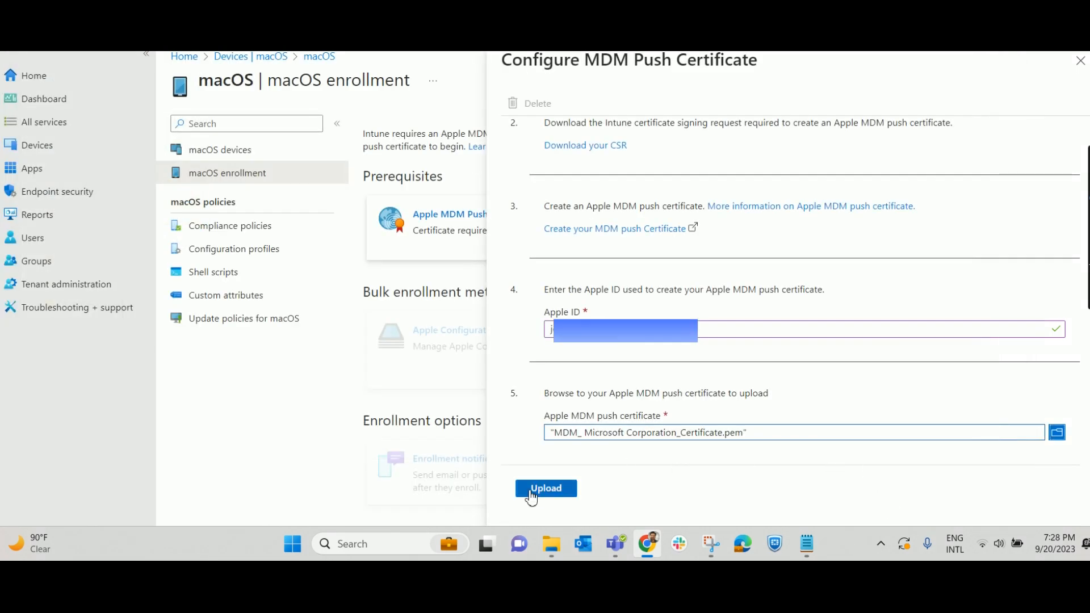
click(541, 495)
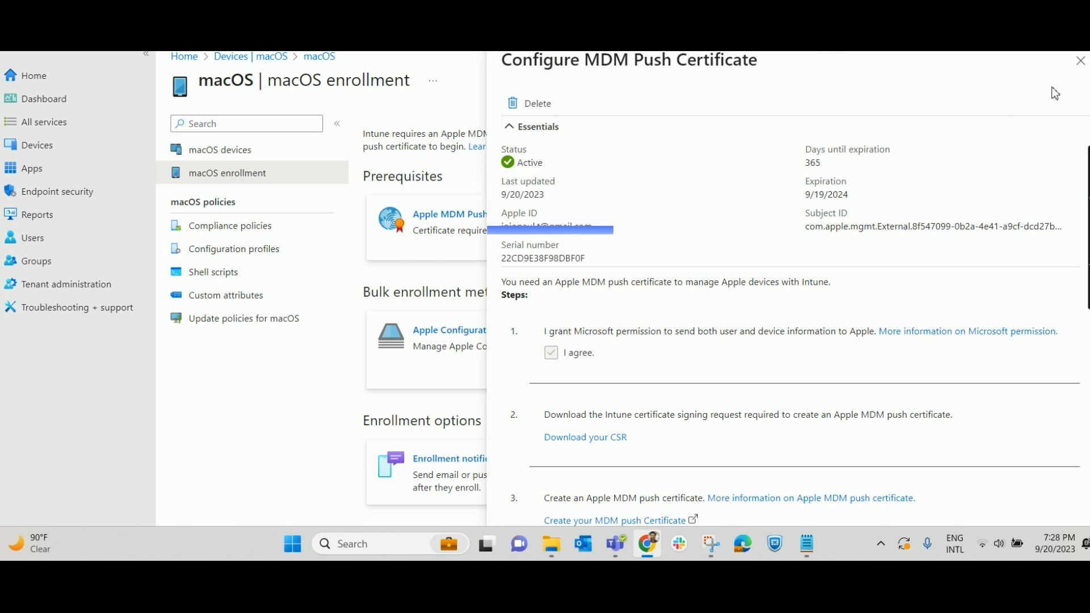
- Close the Configure MDM Push Certificate pane
click(1080, 61)
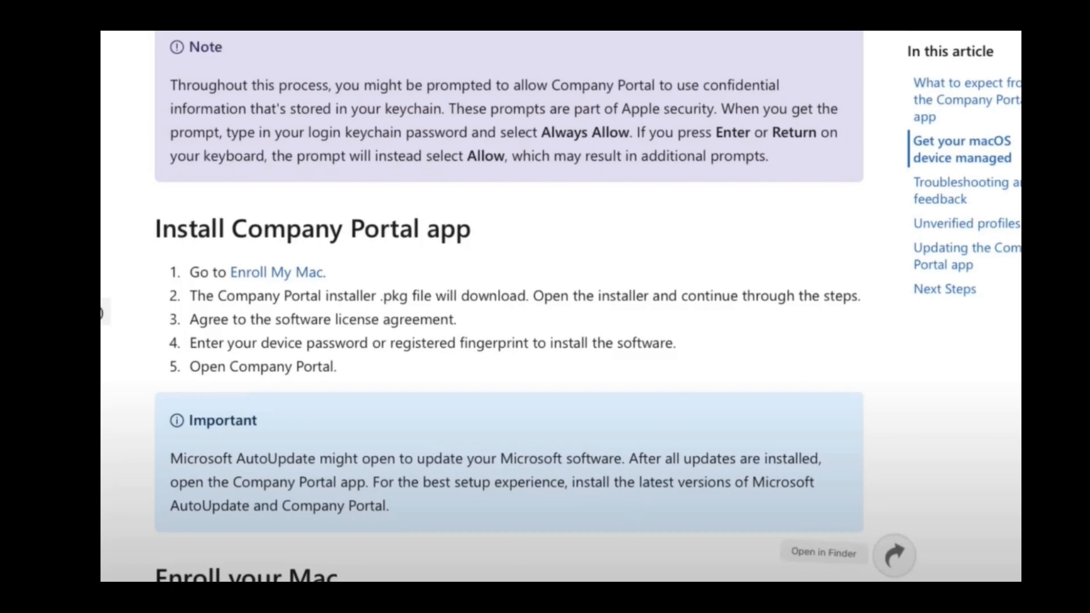
- Play the embedded Company Portal enrollment walkthrough video
click(732, 376)
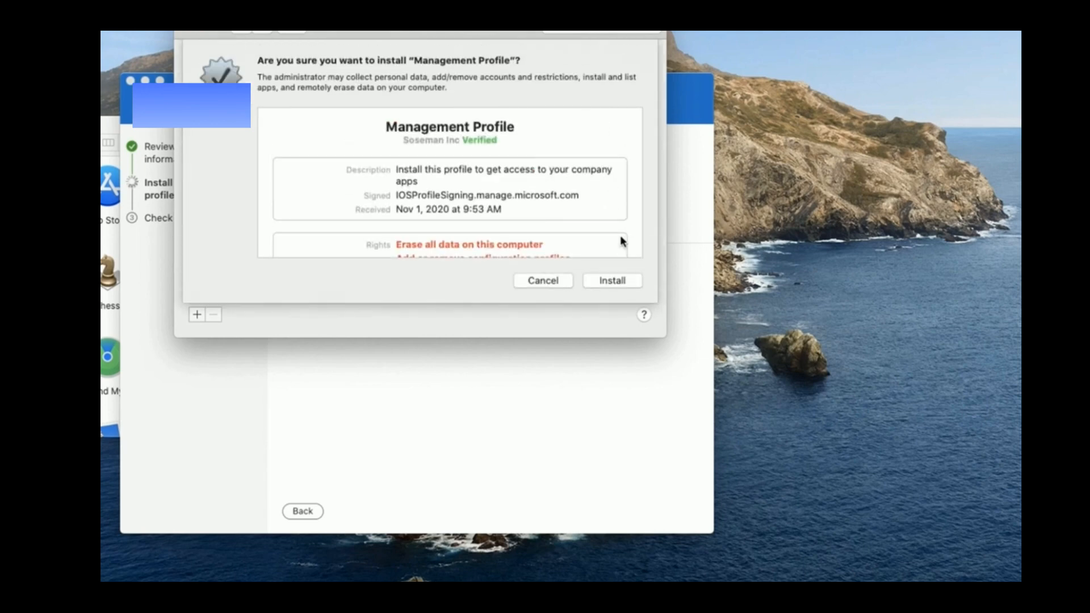
- Install the Management Profile, authorise it with the device password, and click Done
click(613, 280)
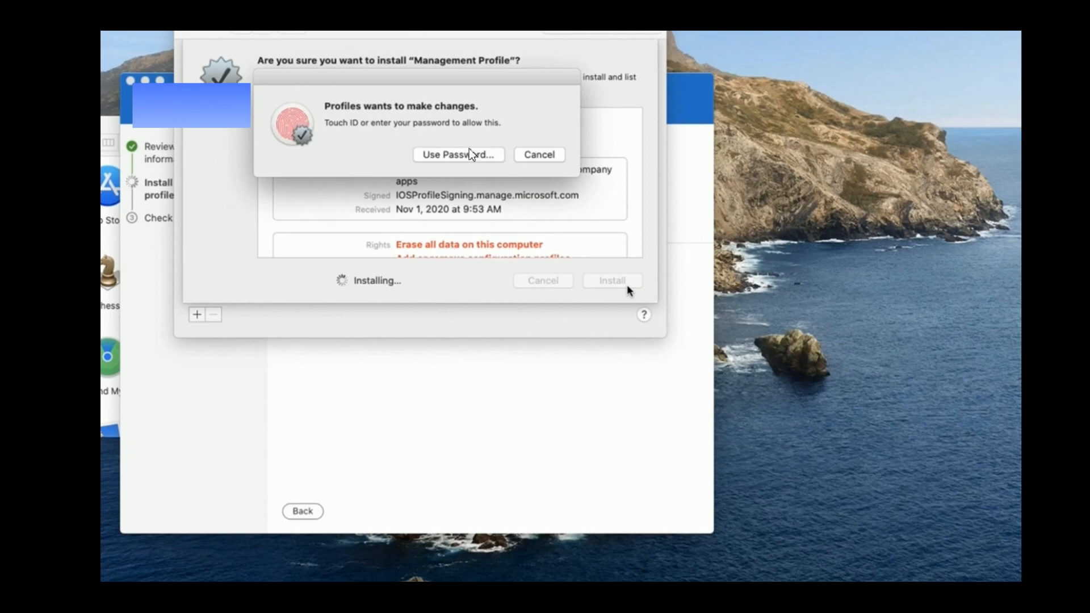
click(471, 154)
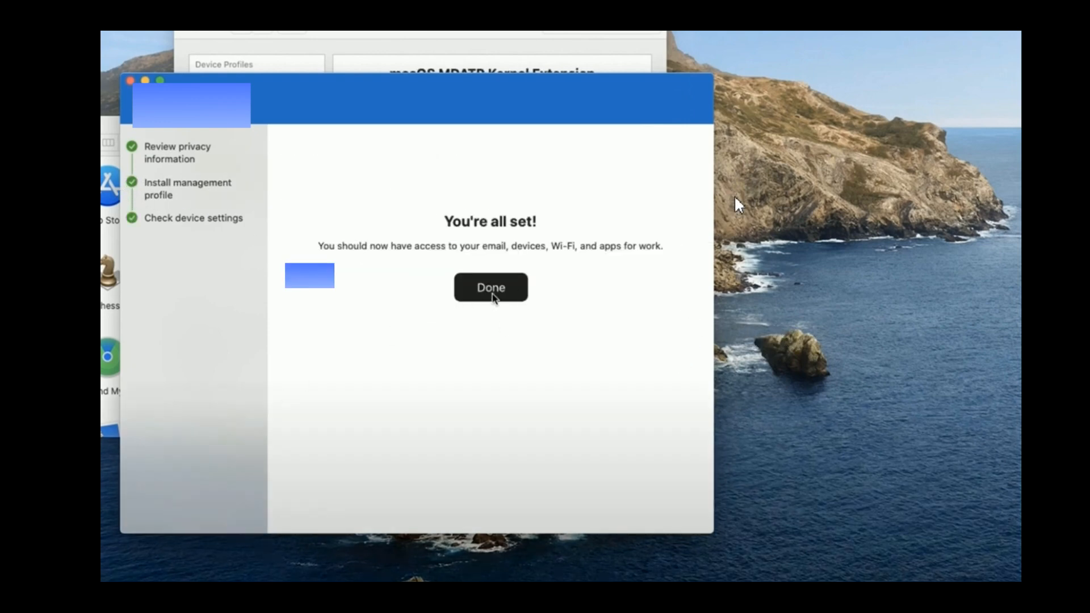
click(493, 291)
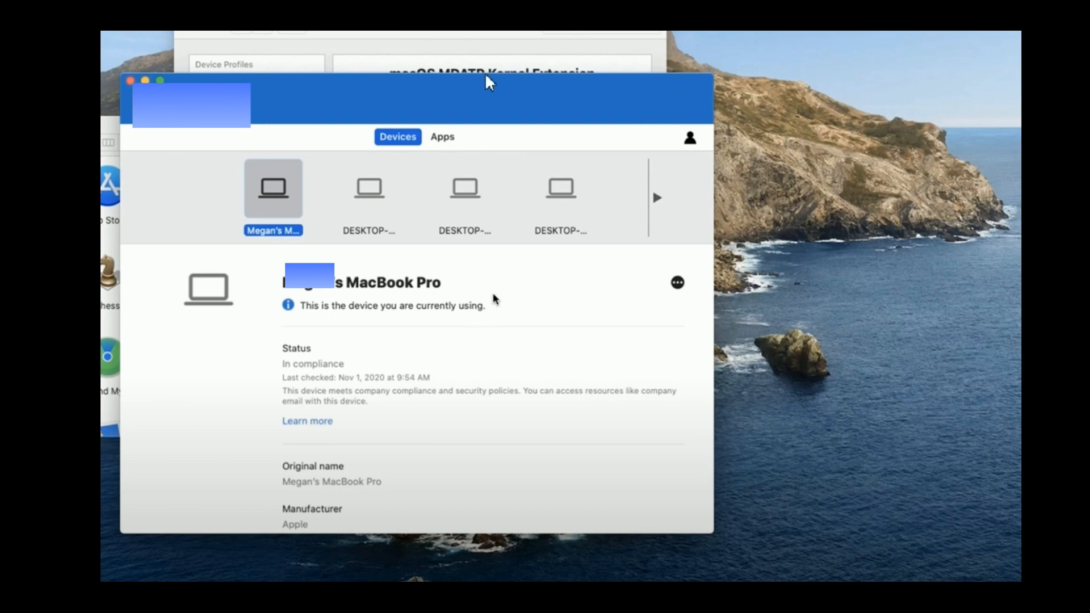